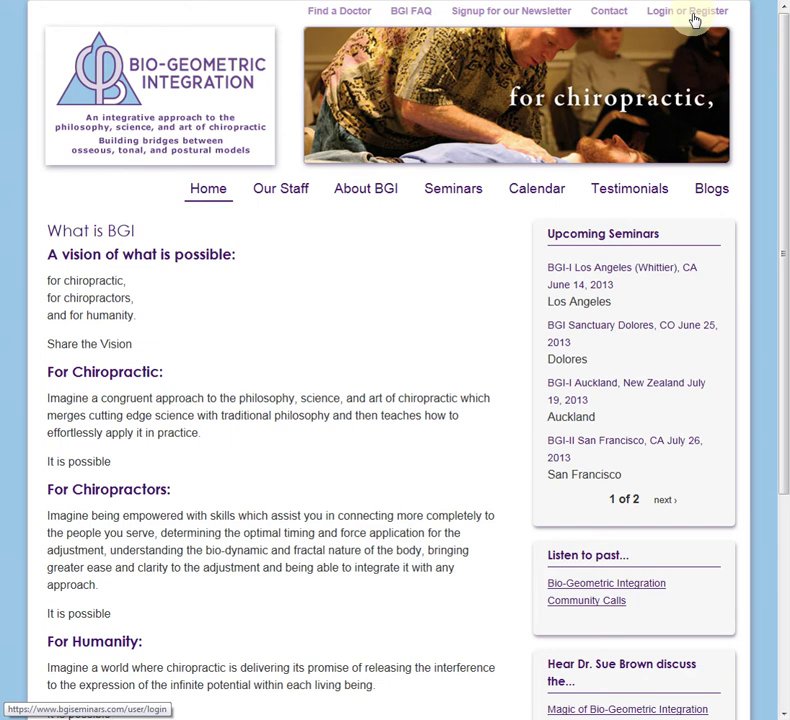
Open the site's new account registration form and dismiss the RoboForm AutoFill window
click(695, 20)
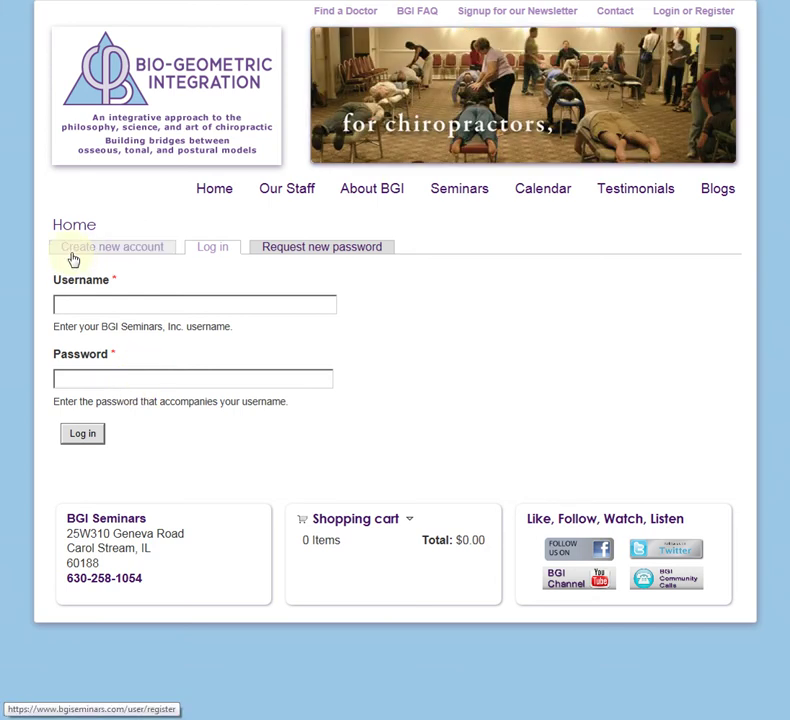
click(72, 259)
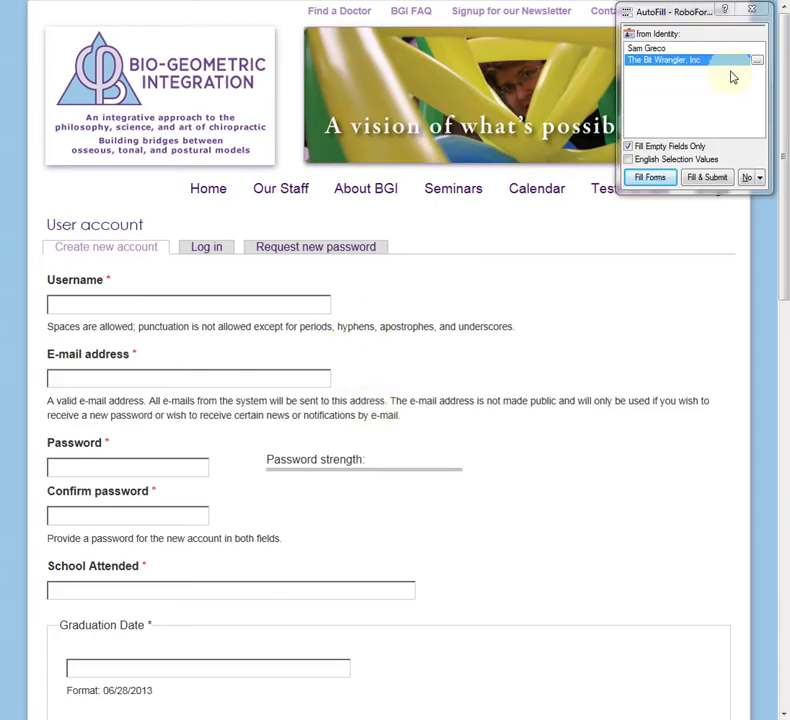
click(754, 12)
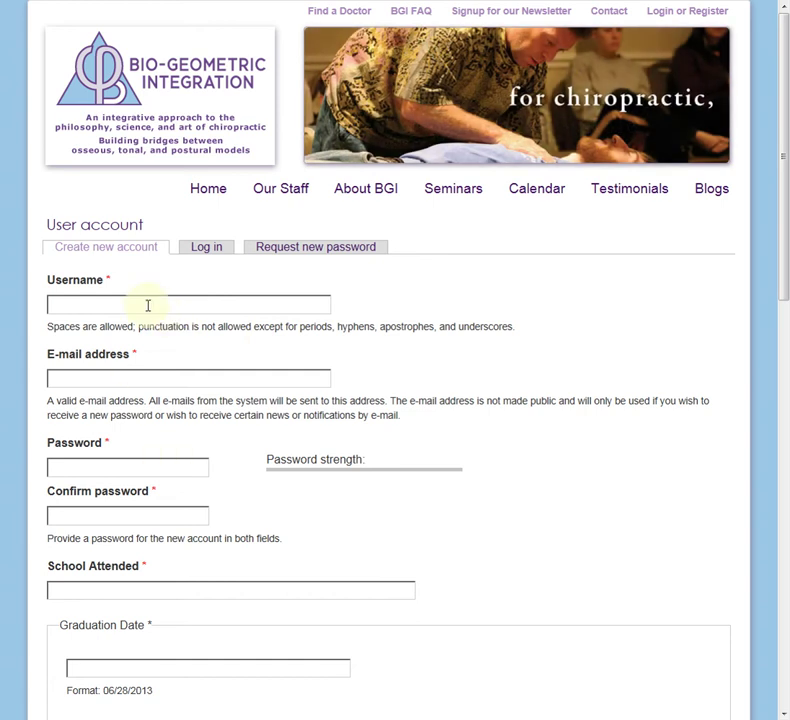
Fill in the new account's username and e-mail address
click(147, 304)
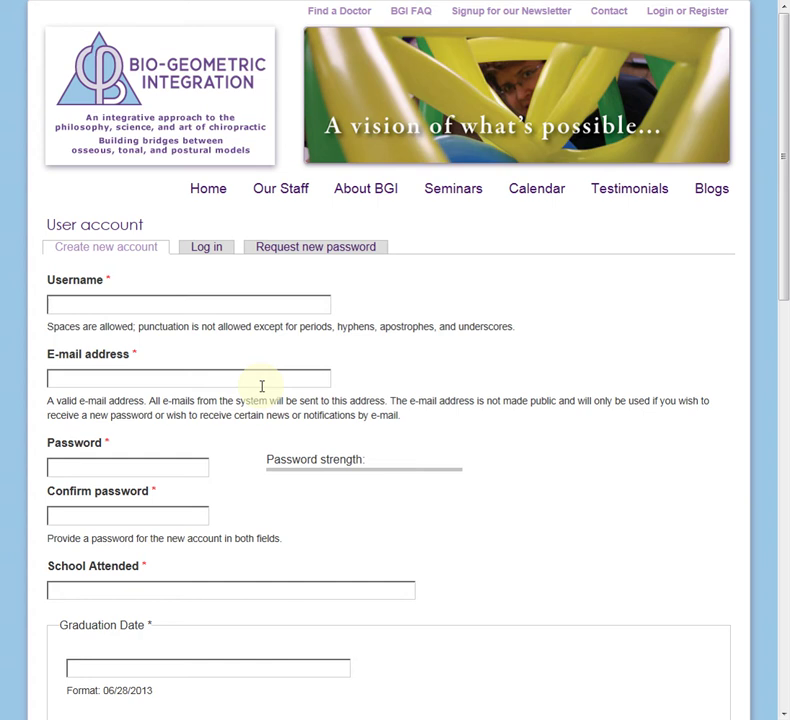
text(Bit)
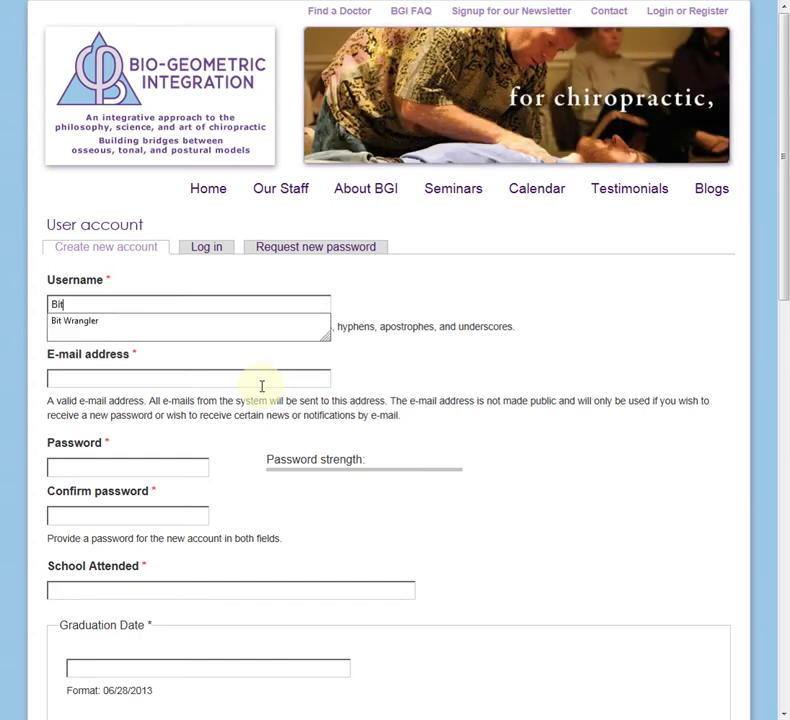
click(189, 324)
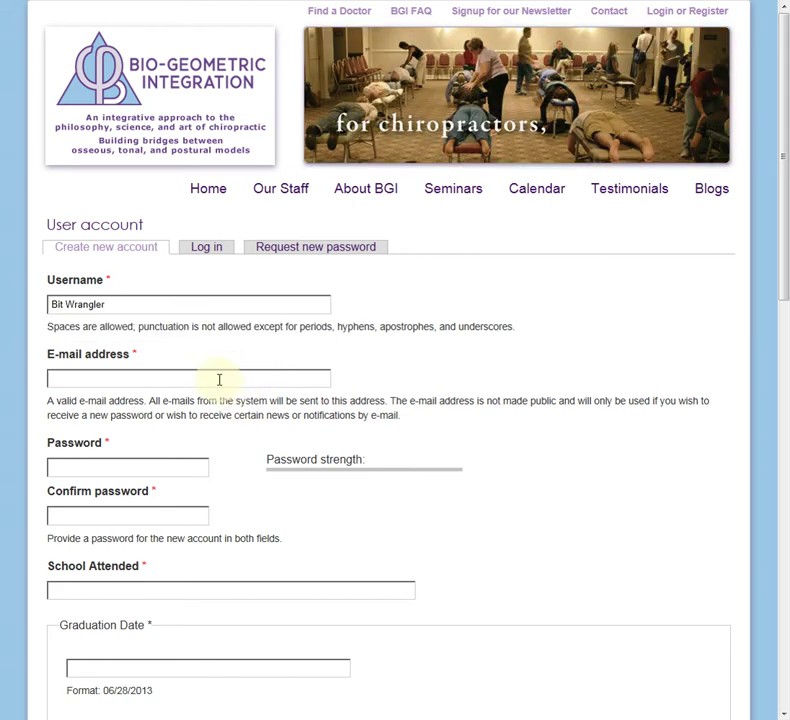
text(in)
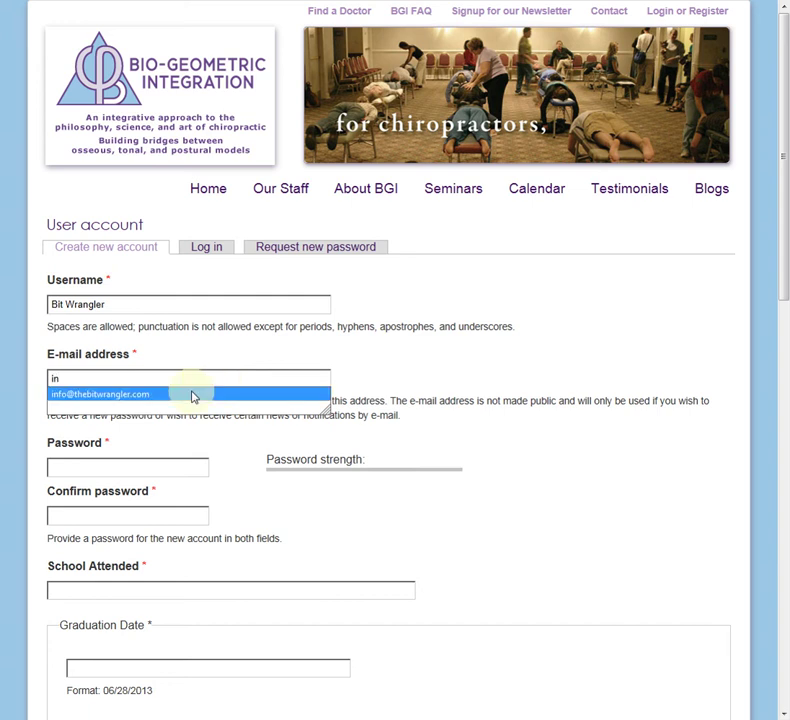
click(193, 395)
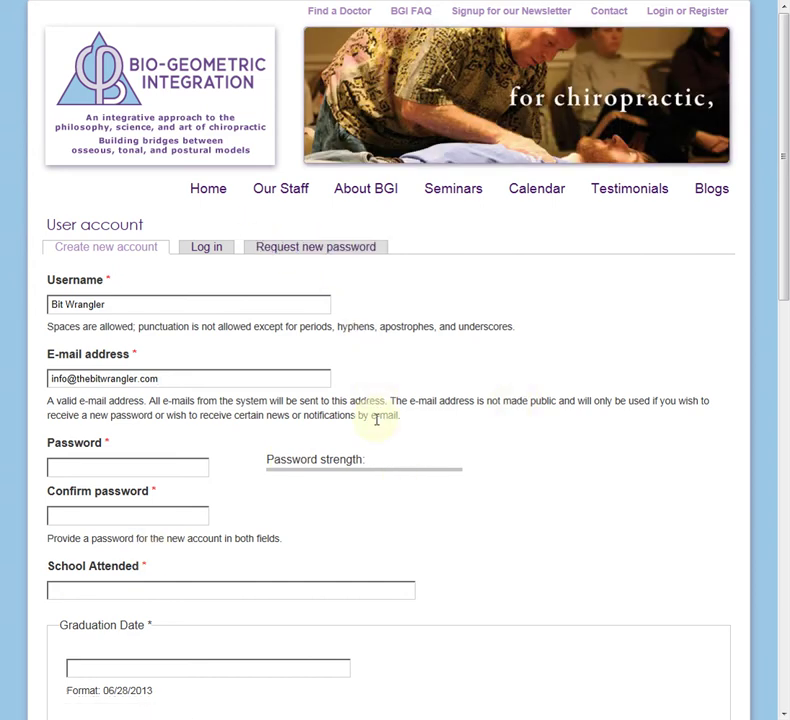
Enter the account password and repeat it in the Confirm password field
click(106, 465)
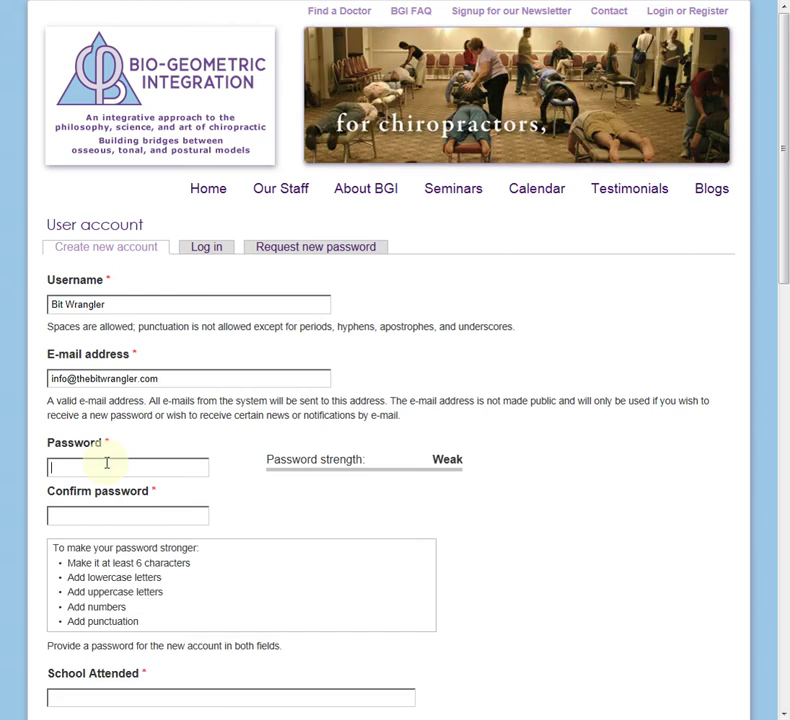
text(••••••)
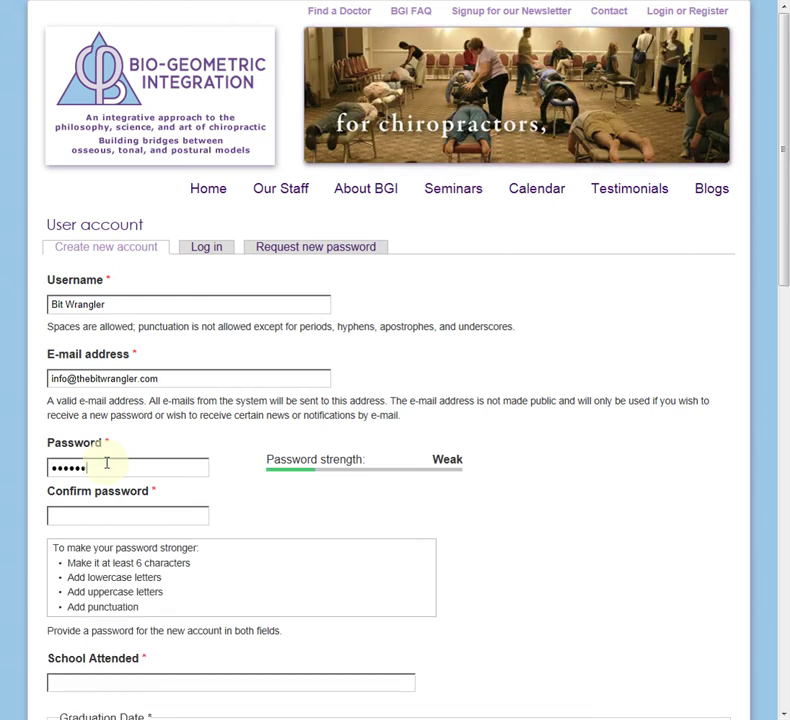
key(Tab)
text(••••••)
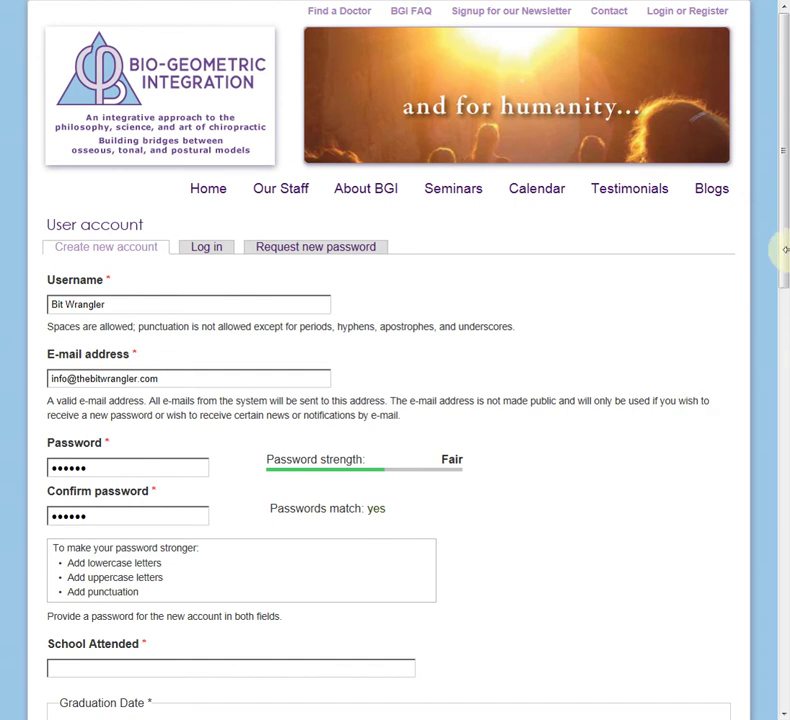
Set School Attended to National Chiropractic and the graduation date to 06/01/2001
drag(786, 247, 781, 409)
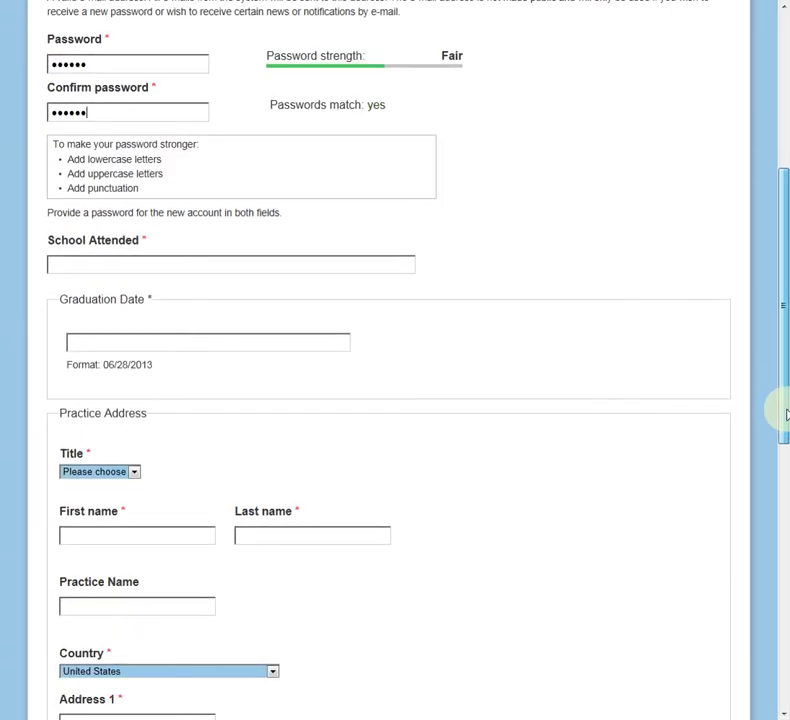
click(186, 270)
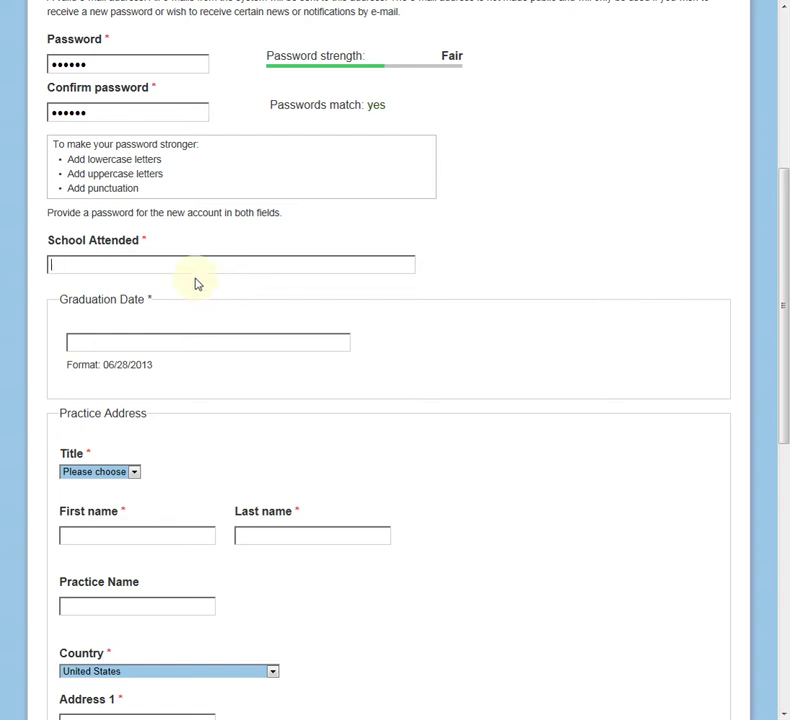
text(n)
click(150, 281)
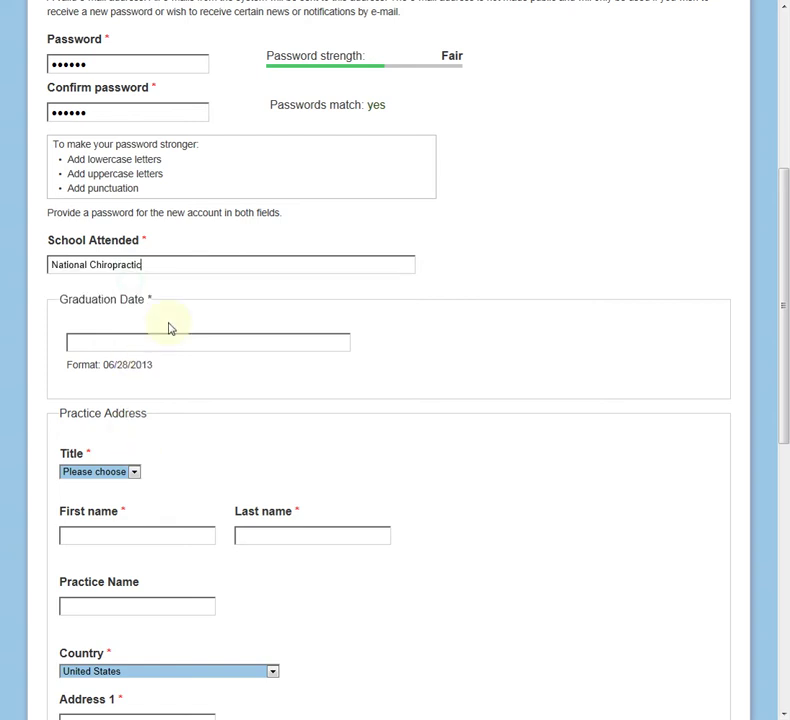
click(109, 341)
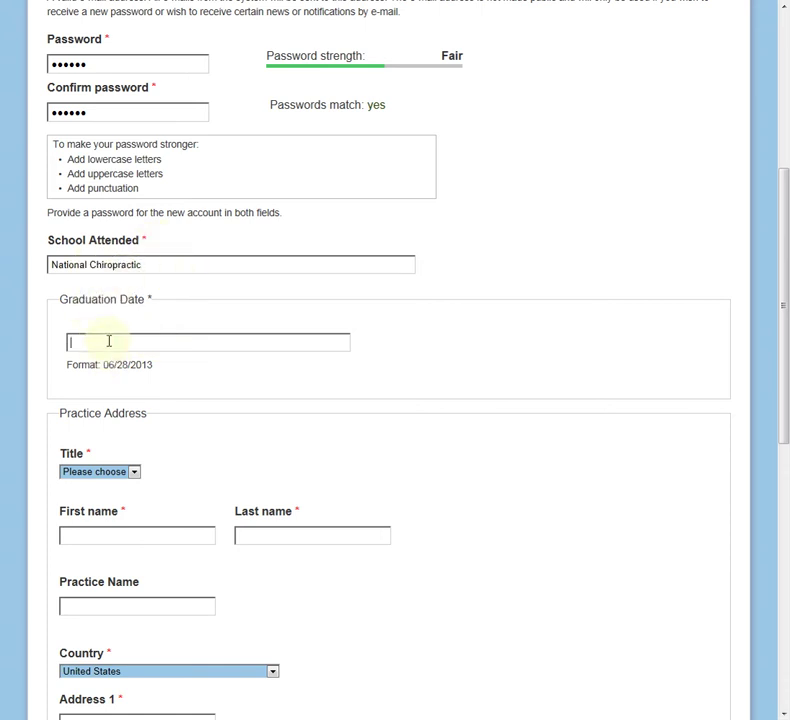
text(06)
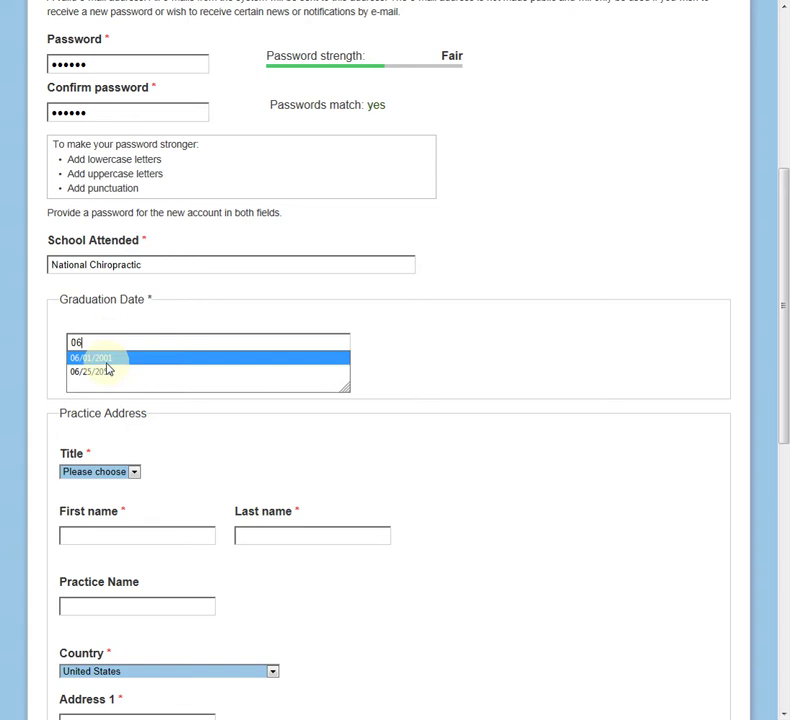
click(106, 363)
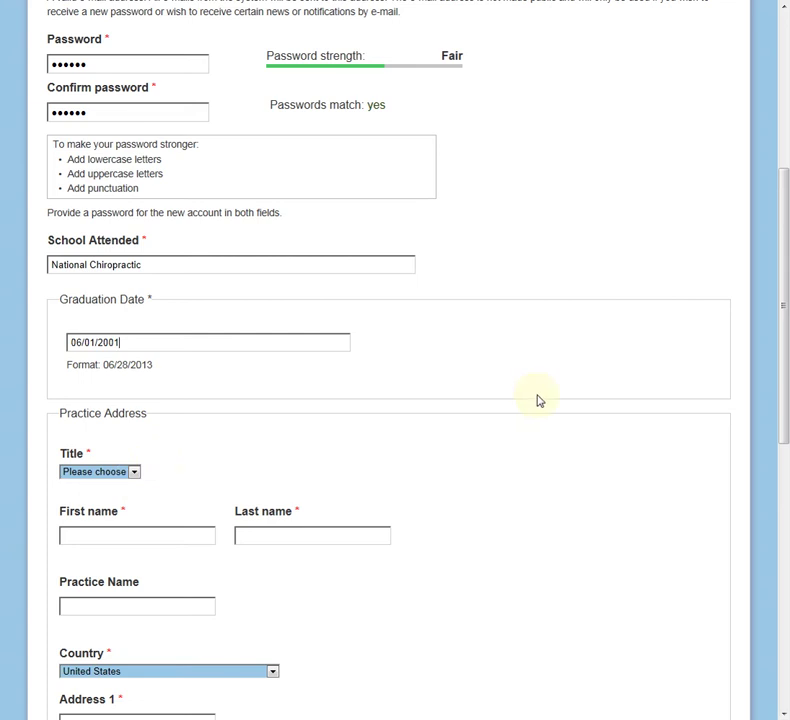
Set the practice address title to Dr and fill in the first and last name
drag(786, 279, 785, 397)
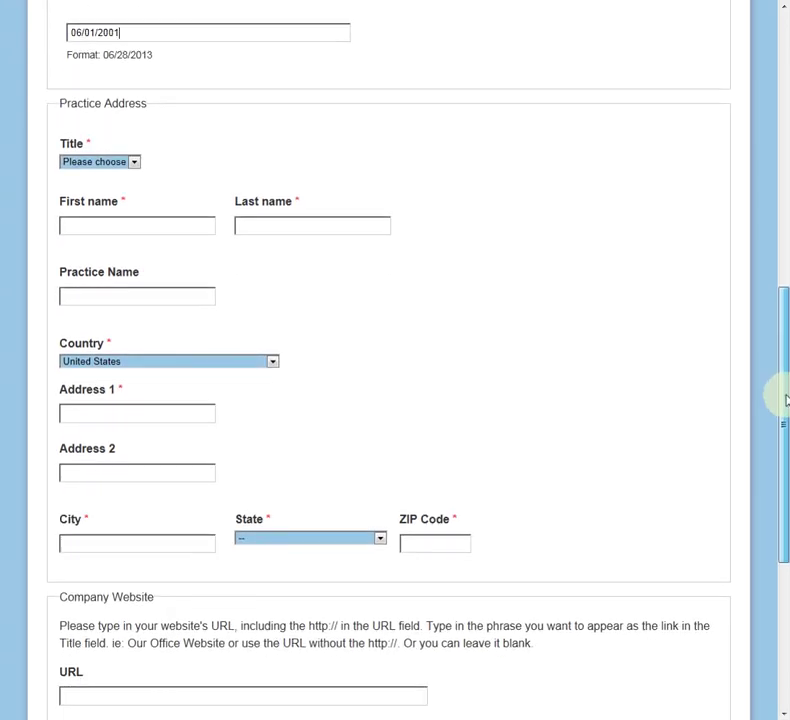
click(136, 163)
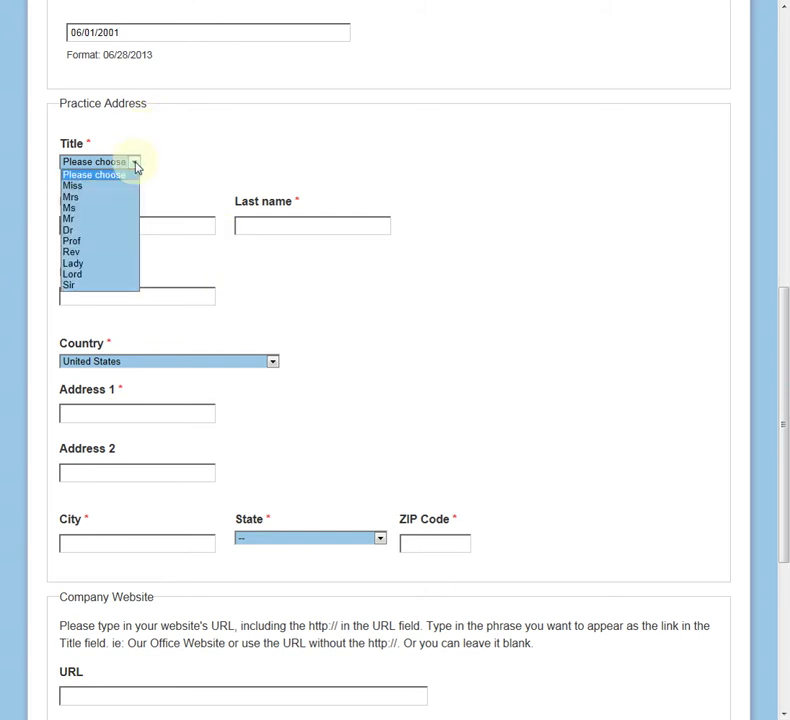
click(118, 234)
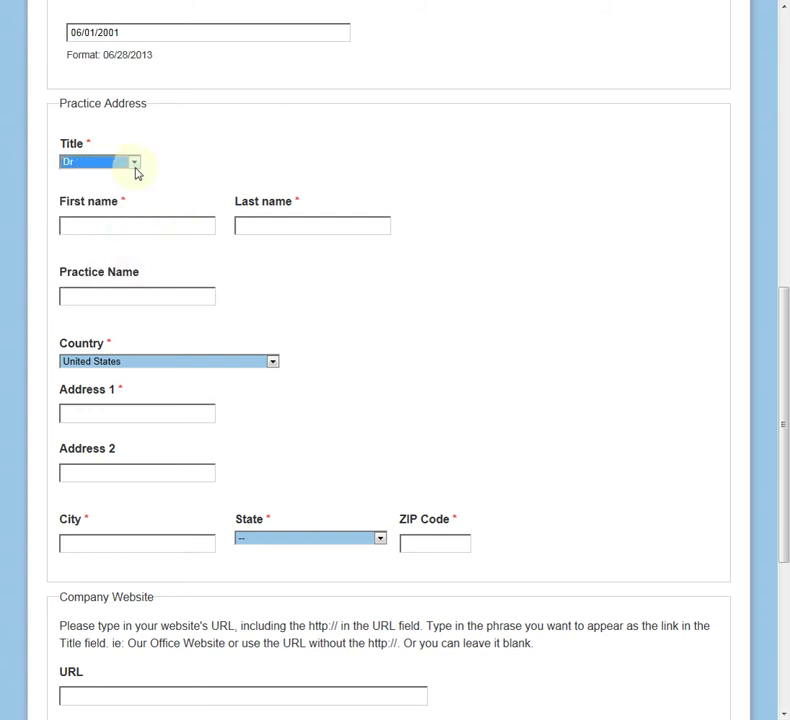
click(145, 222)
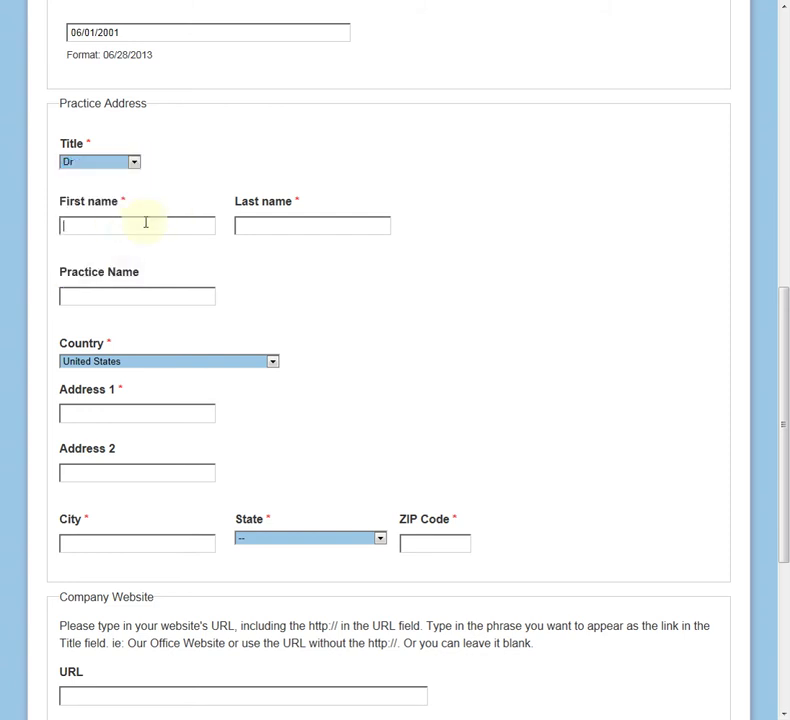
text(Bit)
key(Tab)
text(Wrangler)
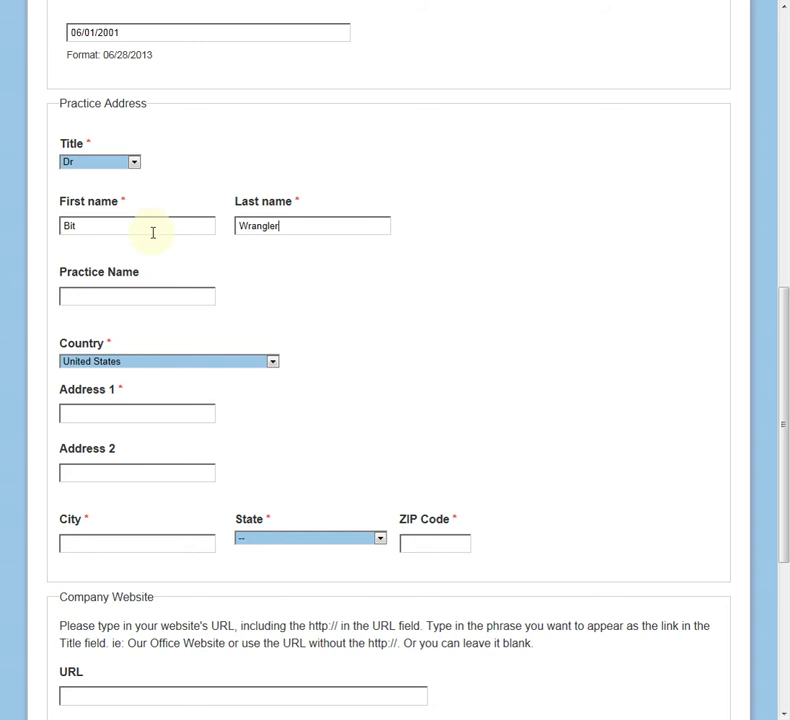
Set the practice name to The Bit Wrangler, Inc
click(113, 298)
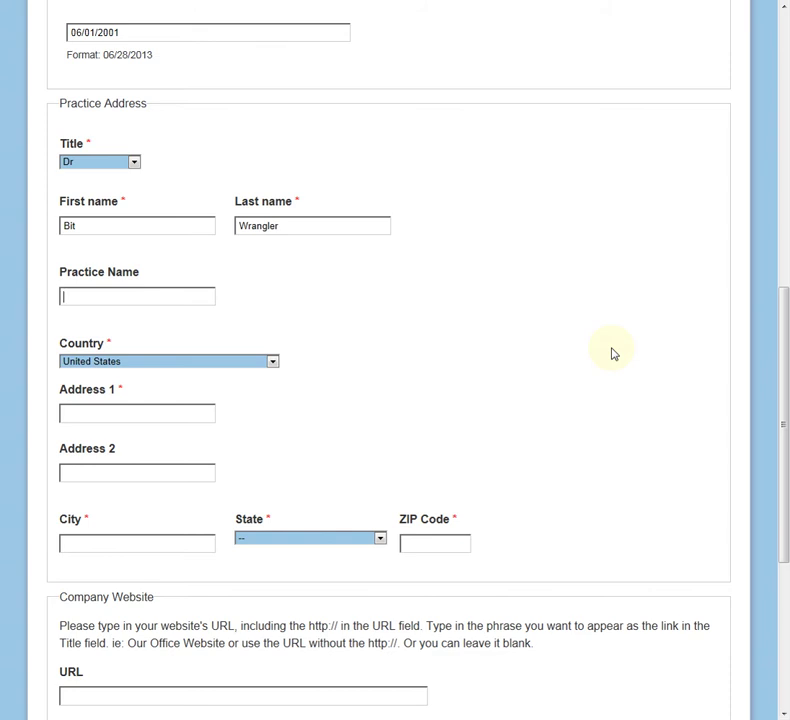
text(T)
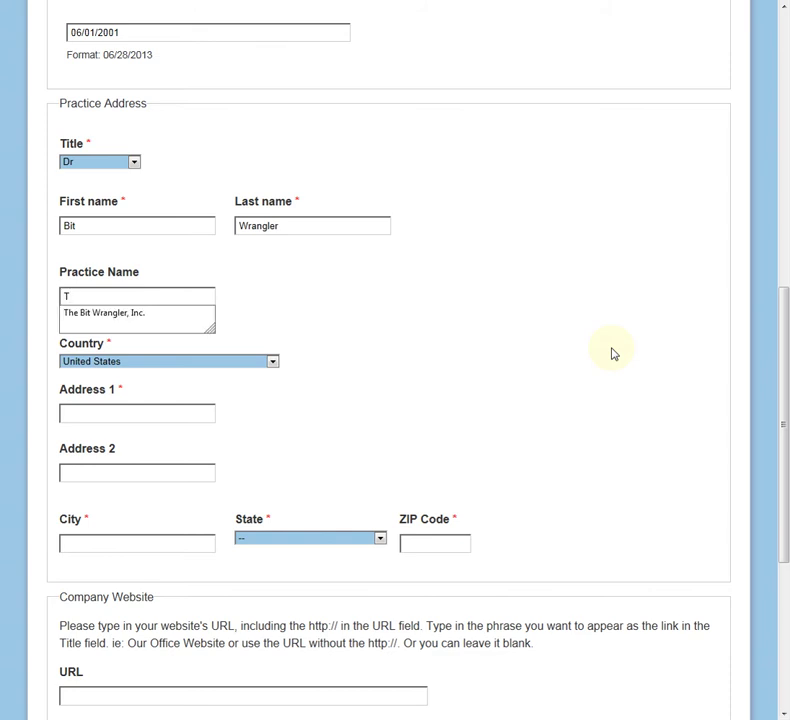
click(166, 319)
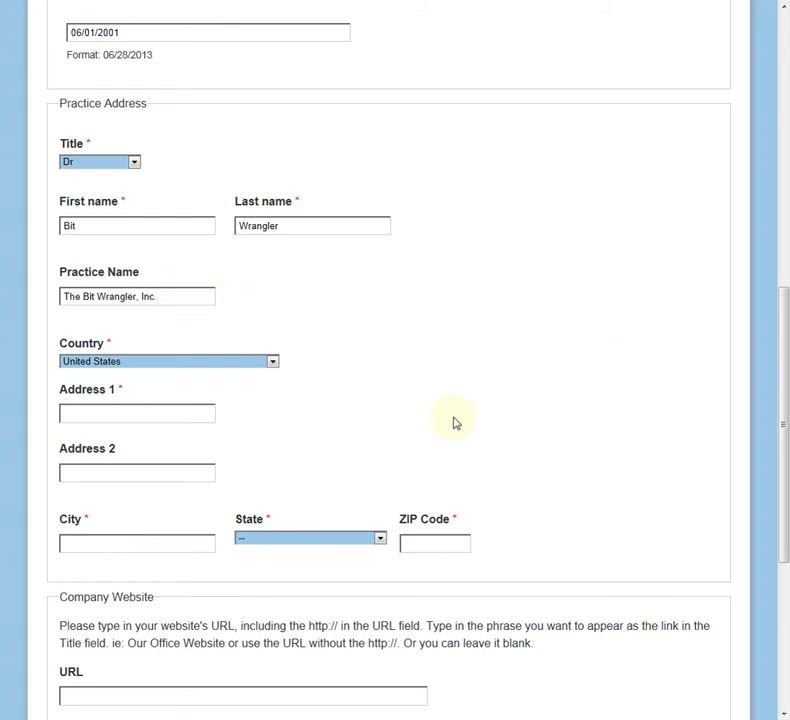
Switch the practice address country to United Kingdom and back to United States
click(273, 364)
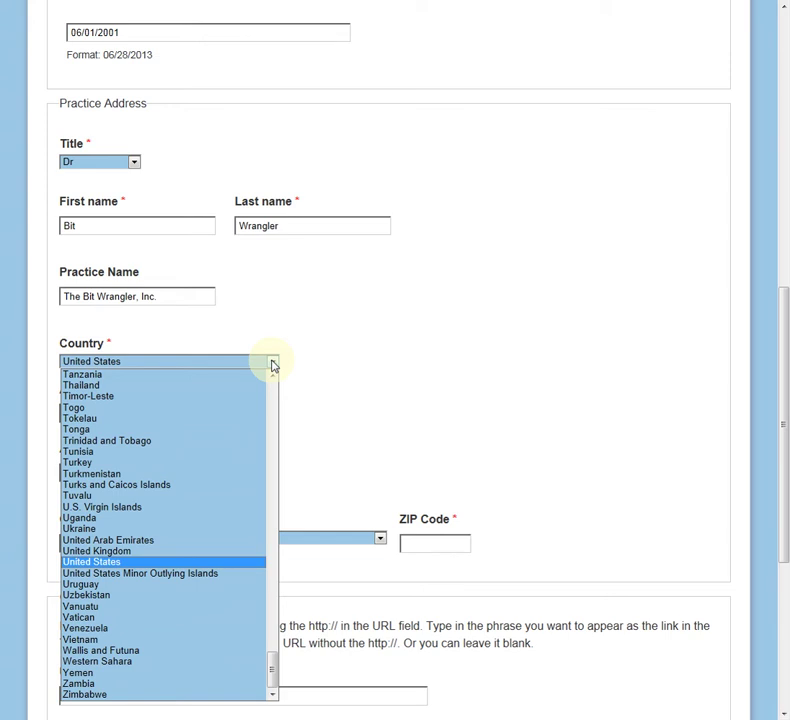
click(146, 555)
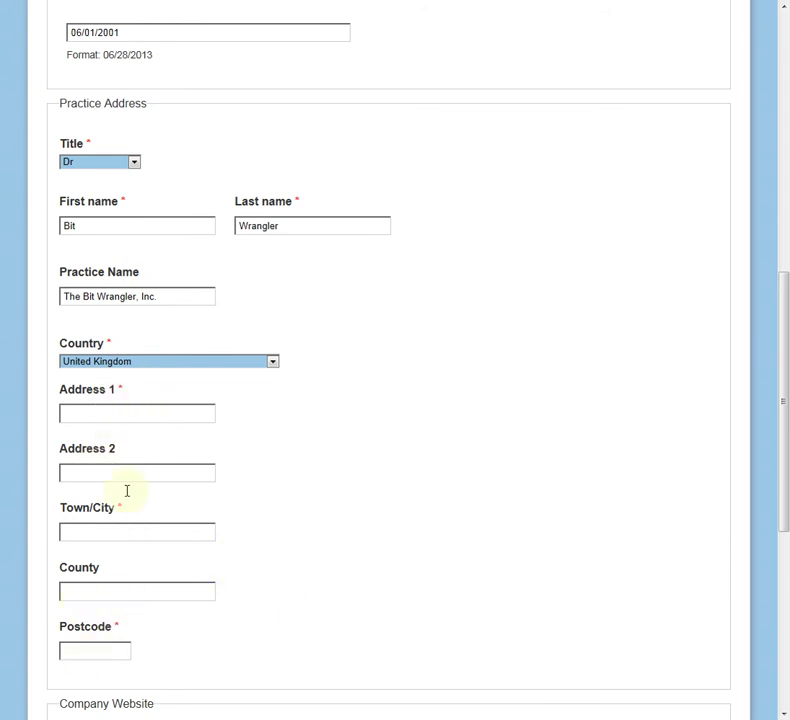
click(273, 361)
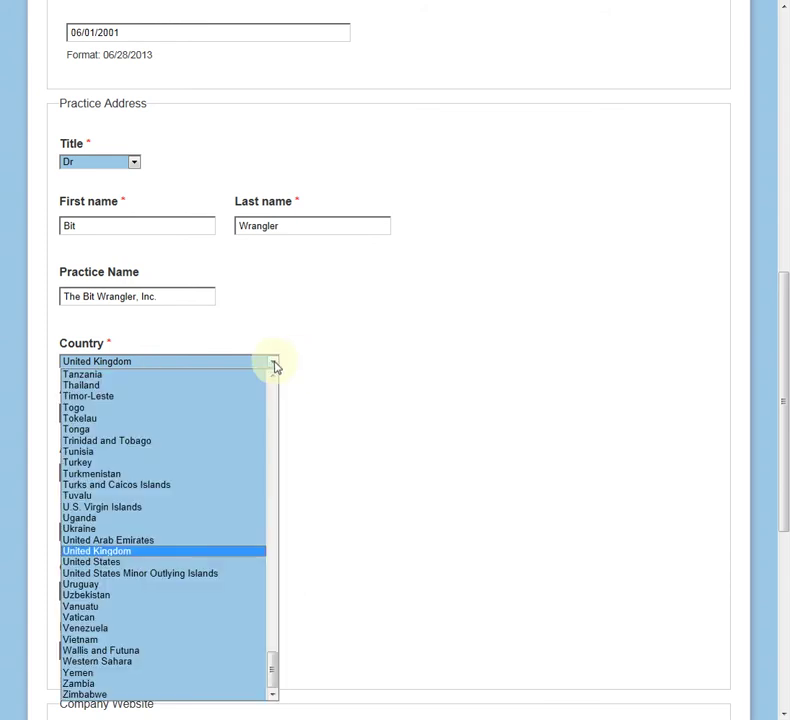
click(87, 565)
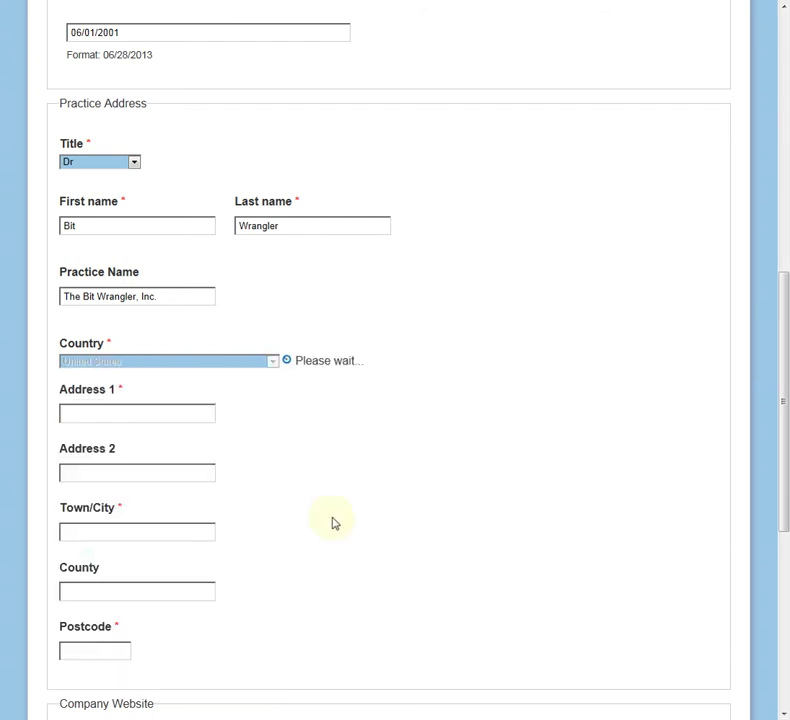
Fill in the practice's street address, city, state and ZIP code, leaving Address 2 blank
click(141, 410)
text(123)
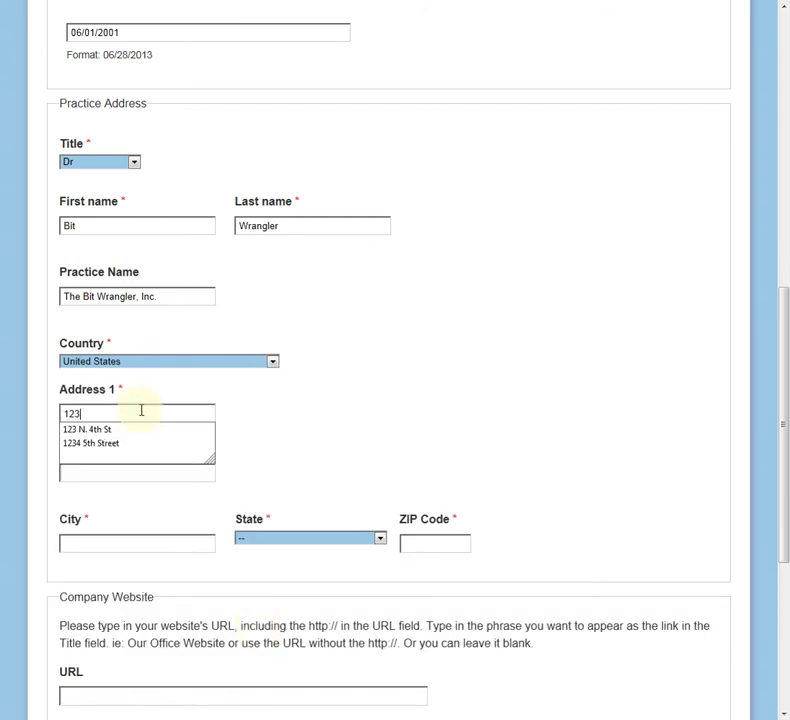
click(139, 438)
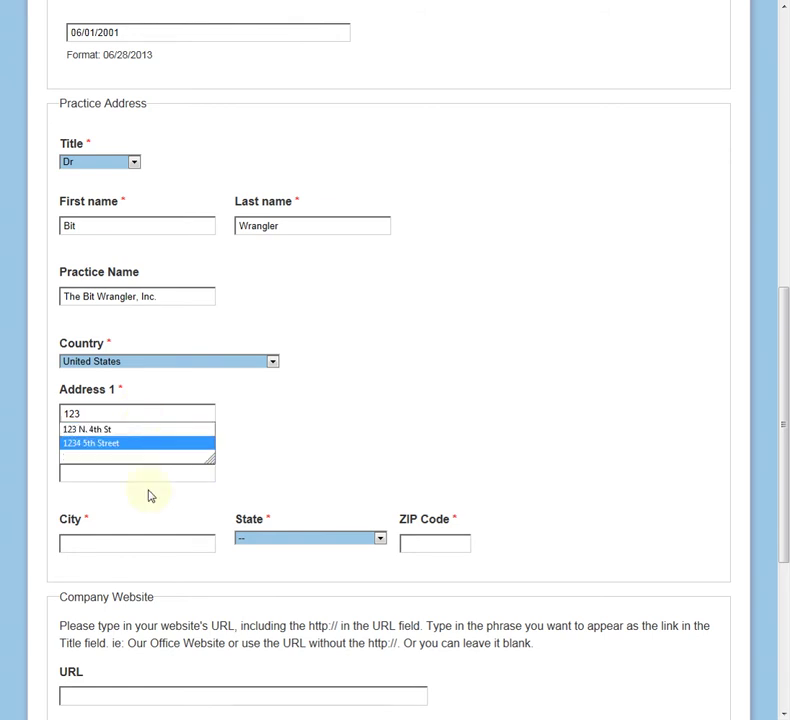
click(119, 547)
text(C)
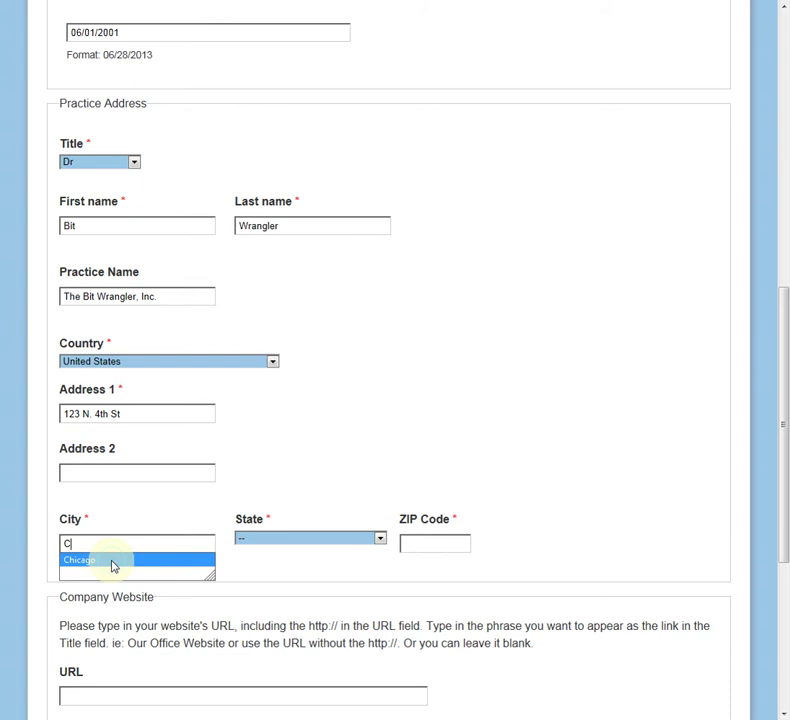
click(111, 564)
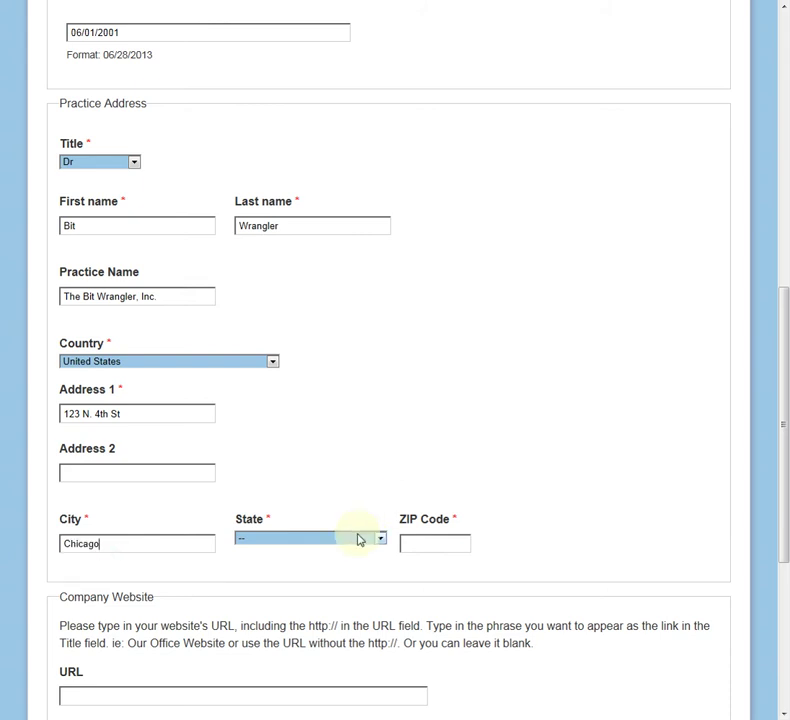
text(il)
click(420, 537)
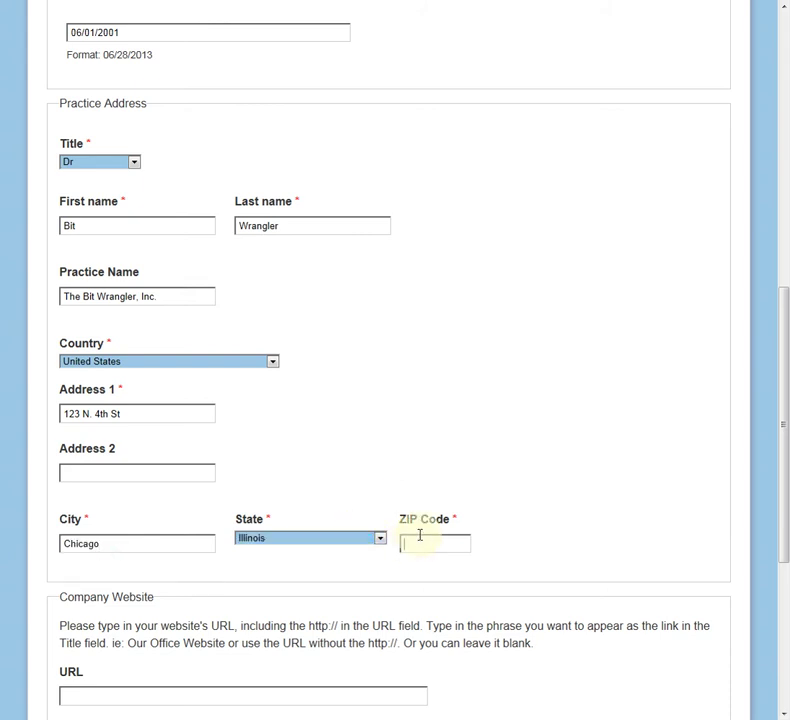
text(60625)
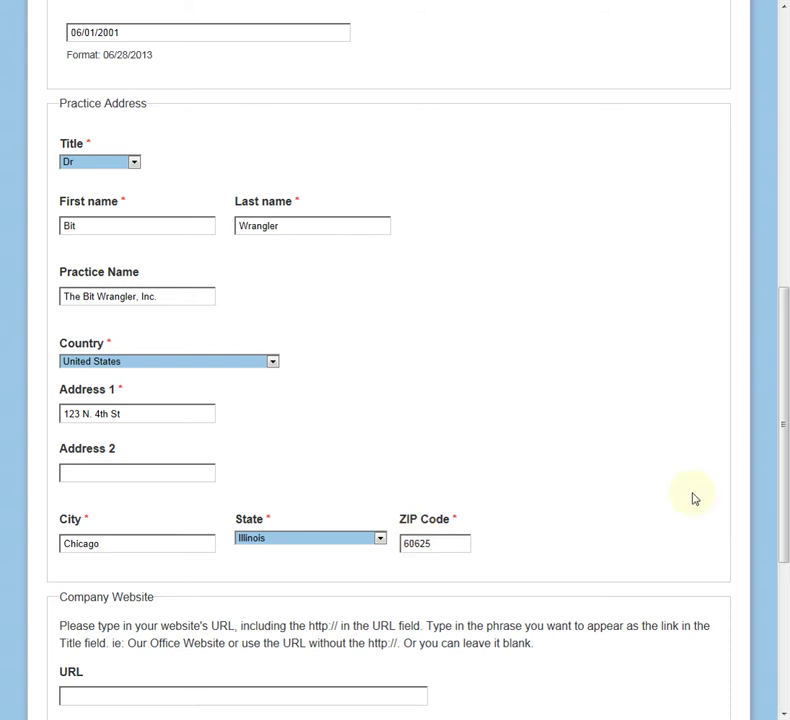
drag(781, 436, 787, 572)
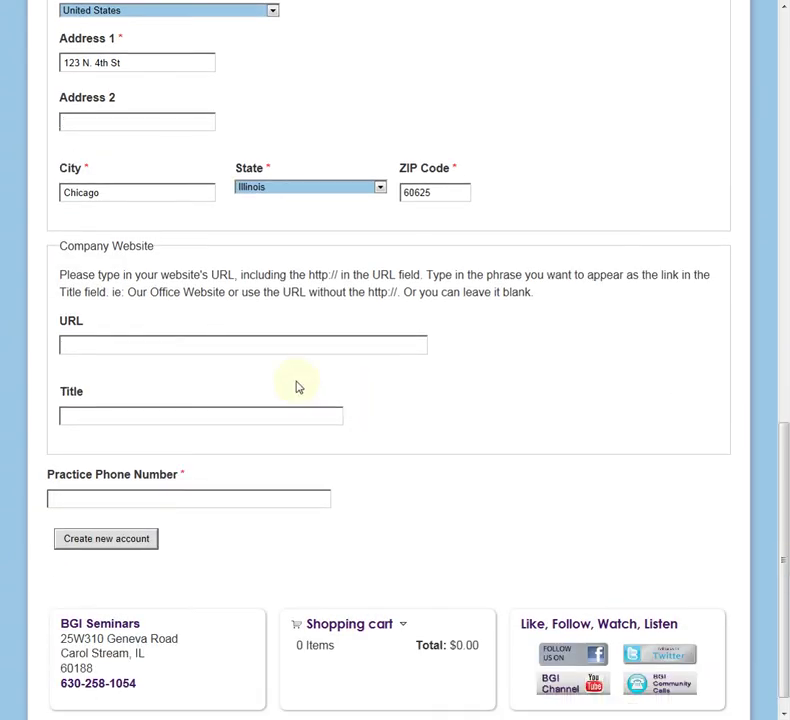
click(270, 348)
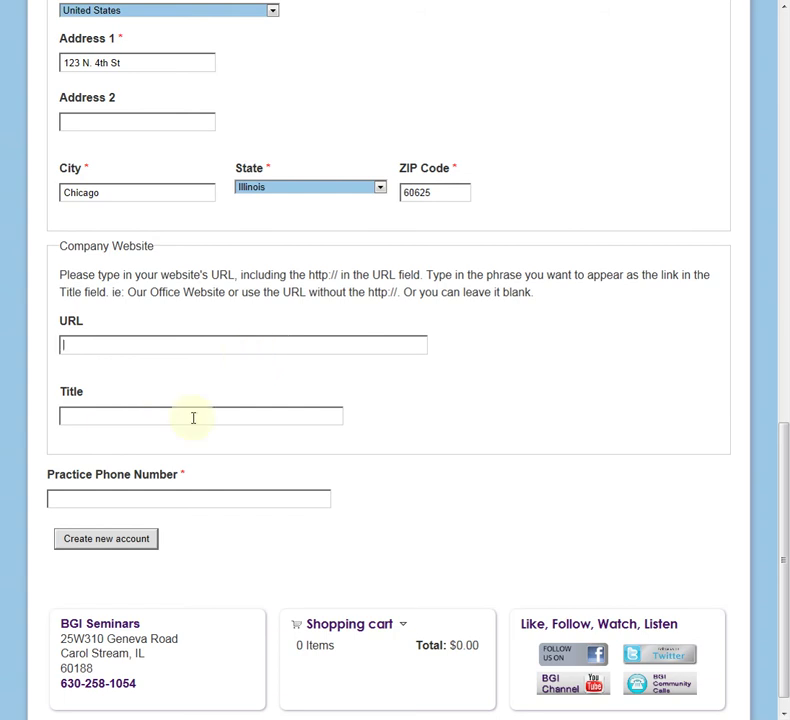
click(182, 349)
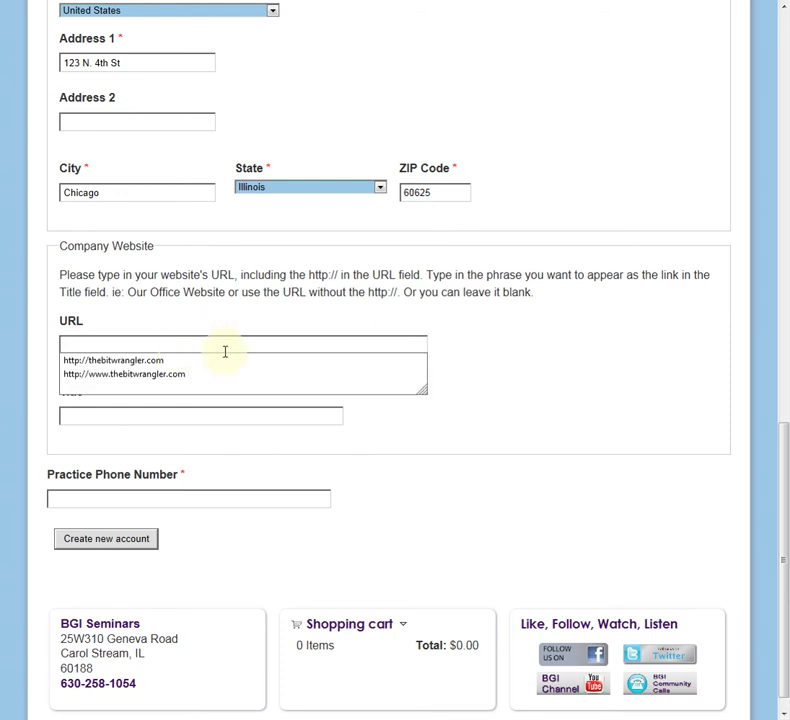
click(148, 376)
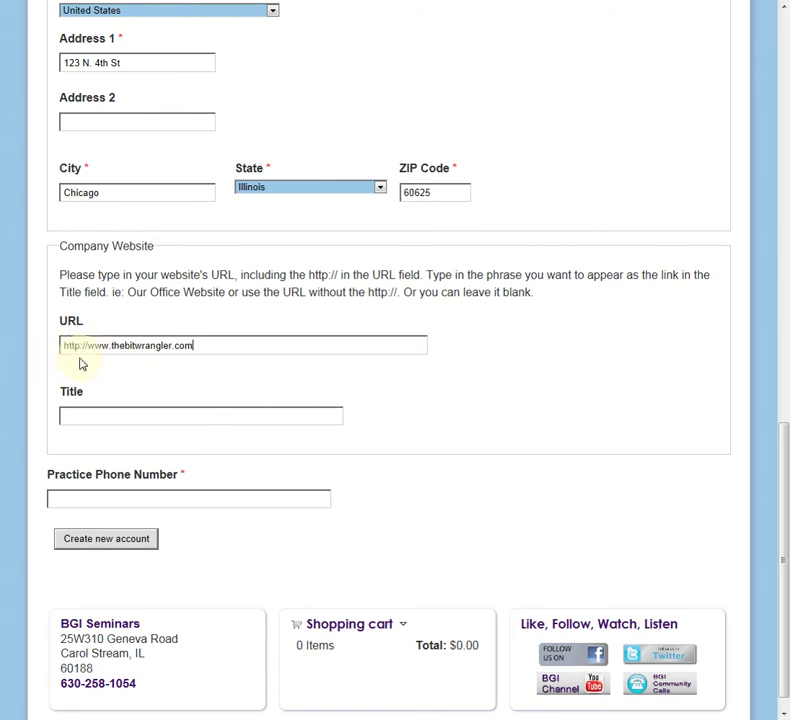
Enter "The Bit Wranlger, Inc." as the link title for the company website
click(127, 413)
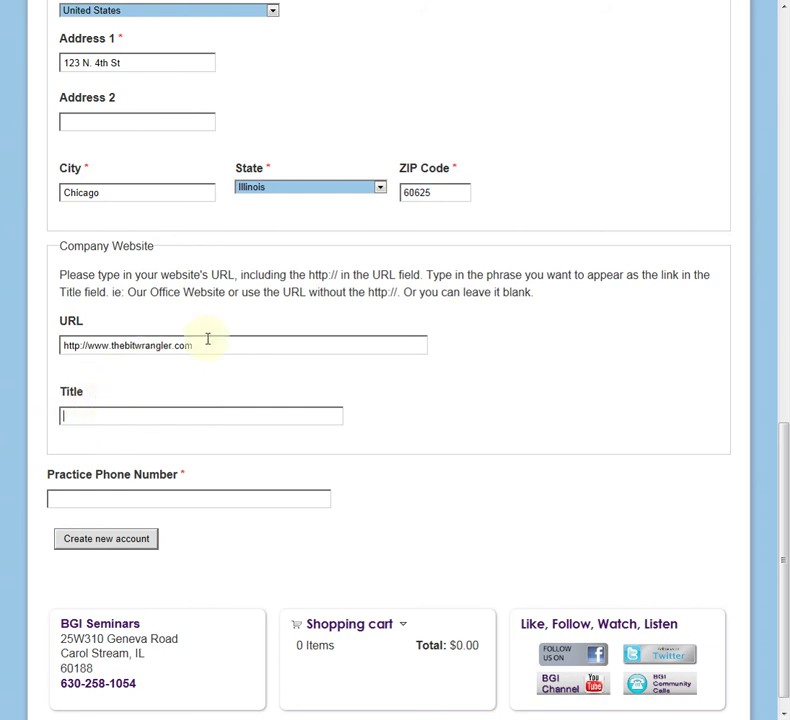
text(The Bit Wra)
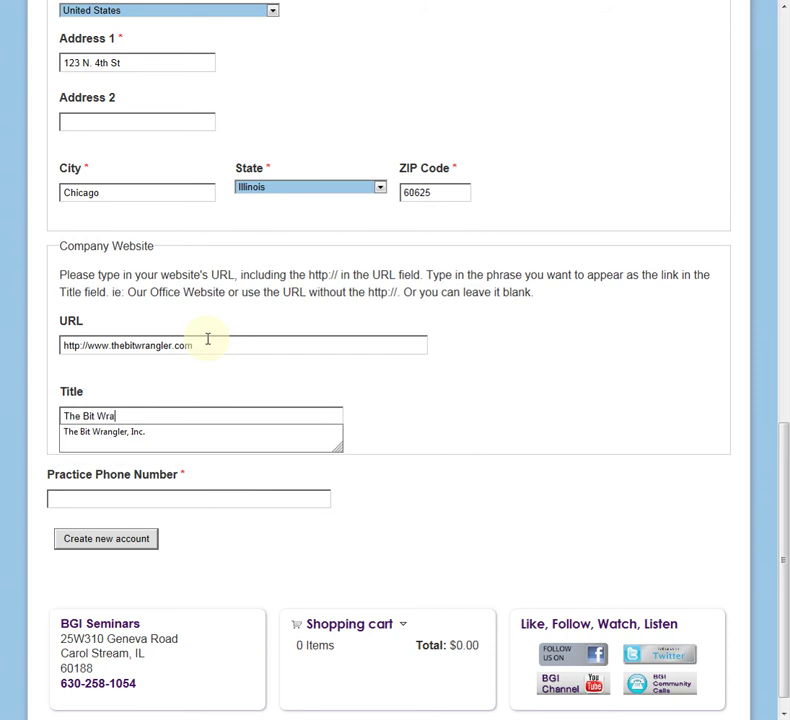
text(nlger)
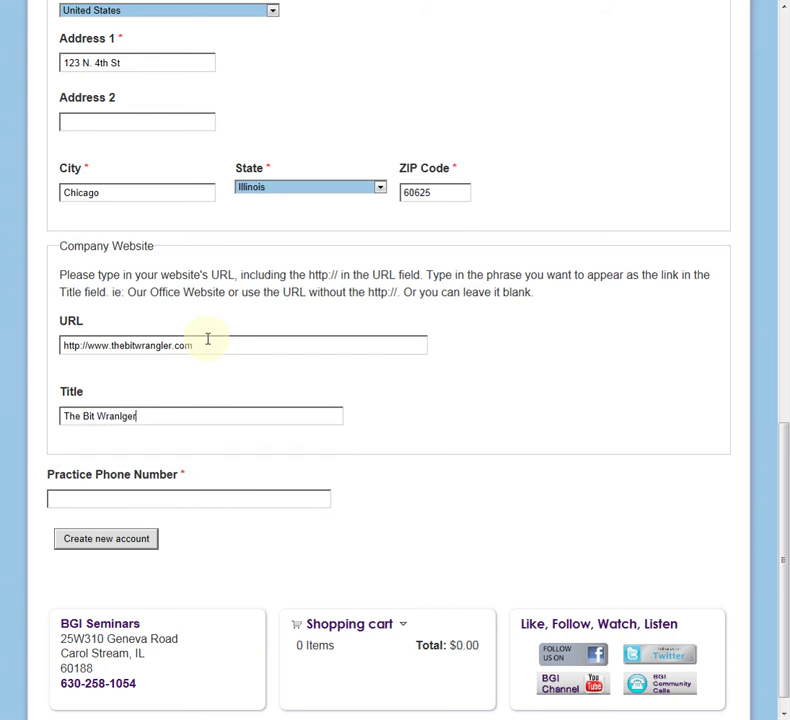
text(, Inc)
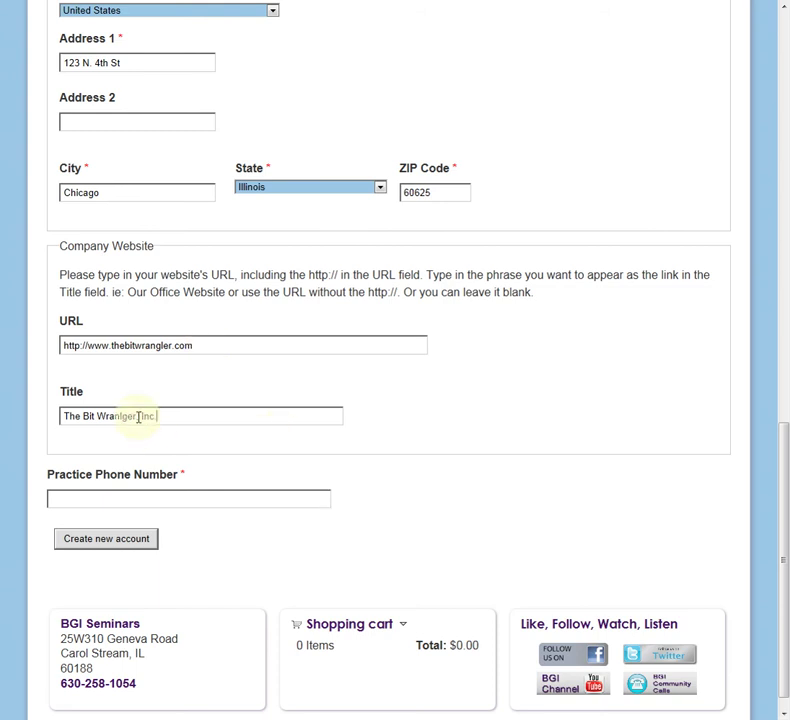
text(.)
click(199, 342)
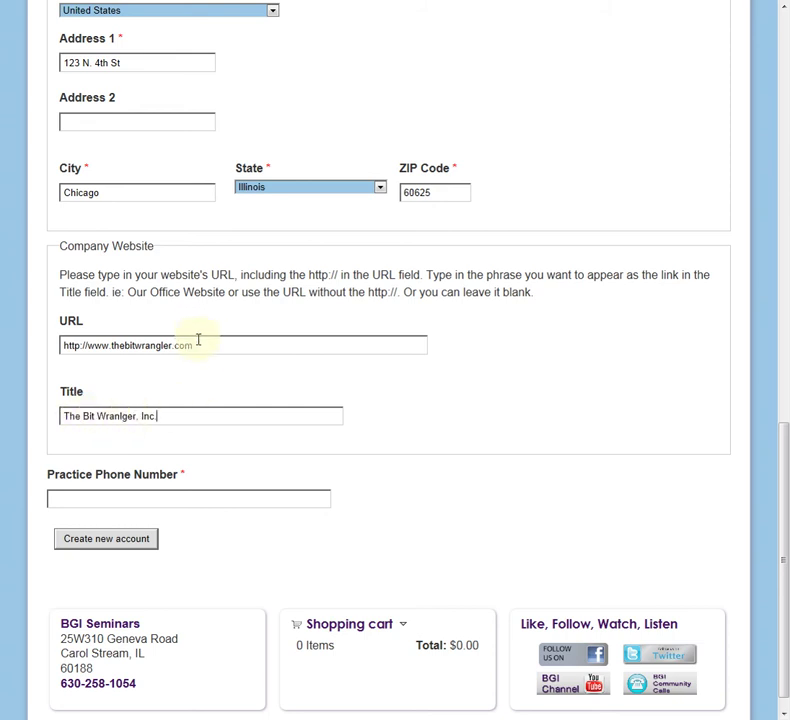
Fill in the practice phone number and submit the registration to create the new account
click(97, 500)
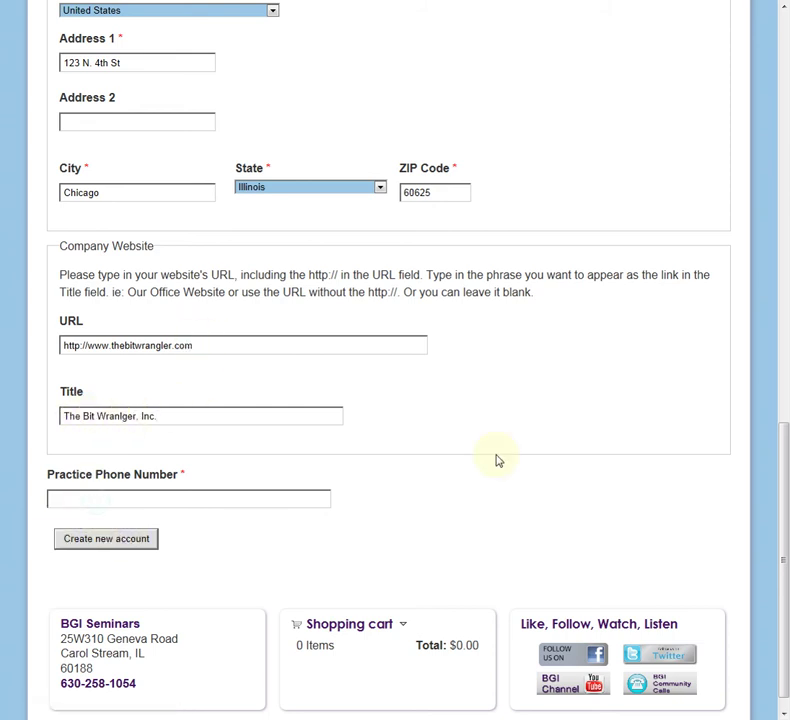
text(630-)
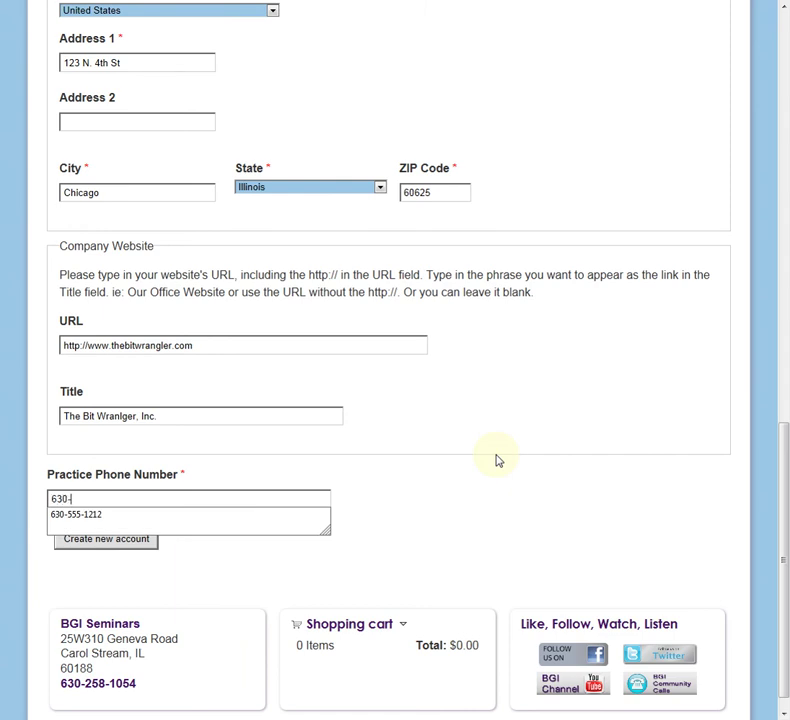
click(285, 516)
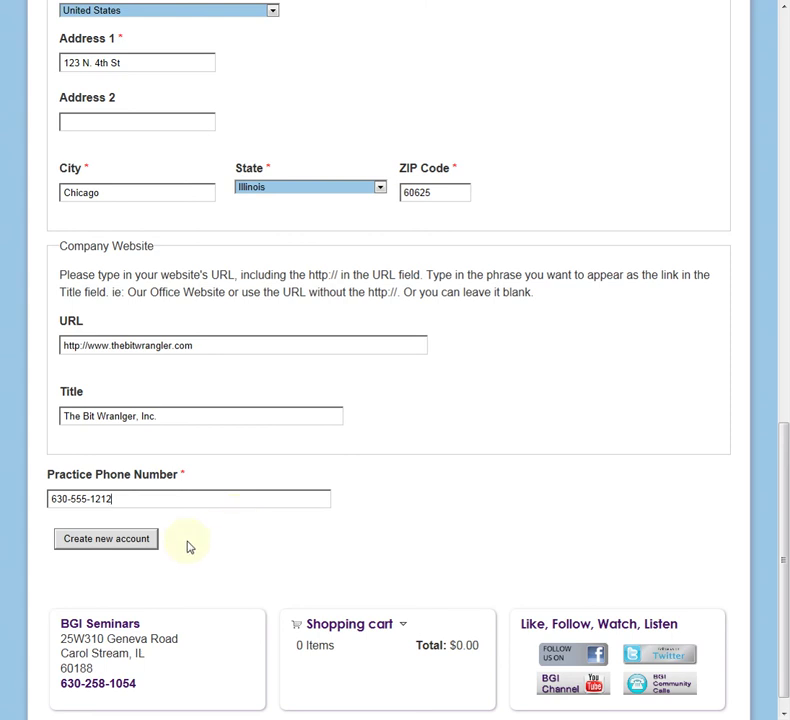
click(108, 540)
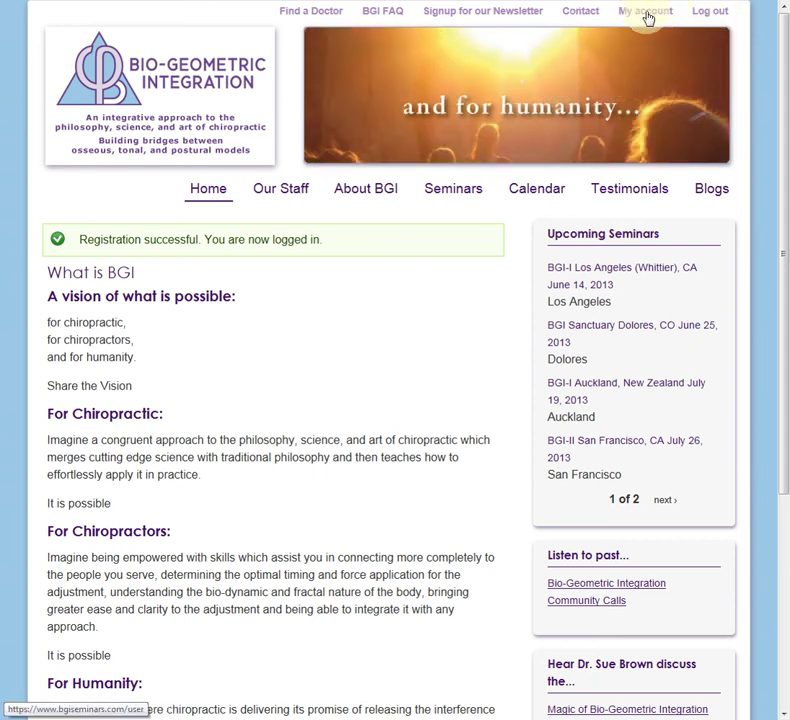
Review the new account's profile, address book, edit form and file downloads, dismissing the autofill window along the way
click(648, 12)
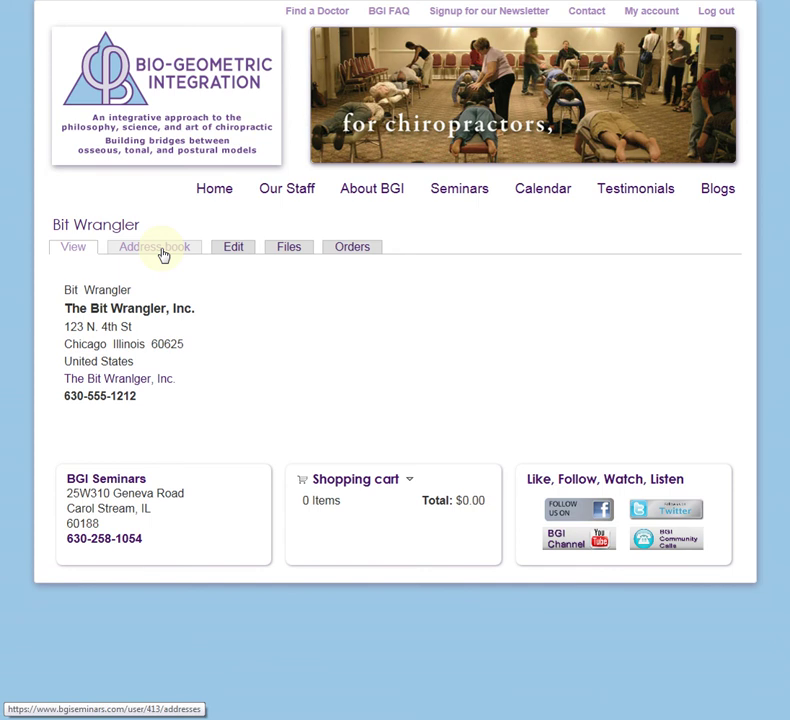
click(163, 255)
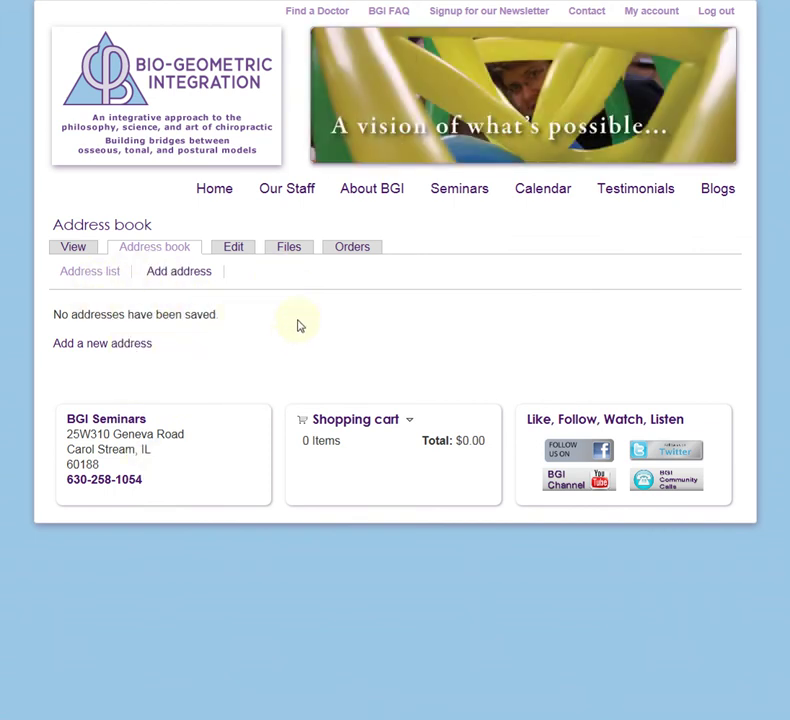
click(241, 249)
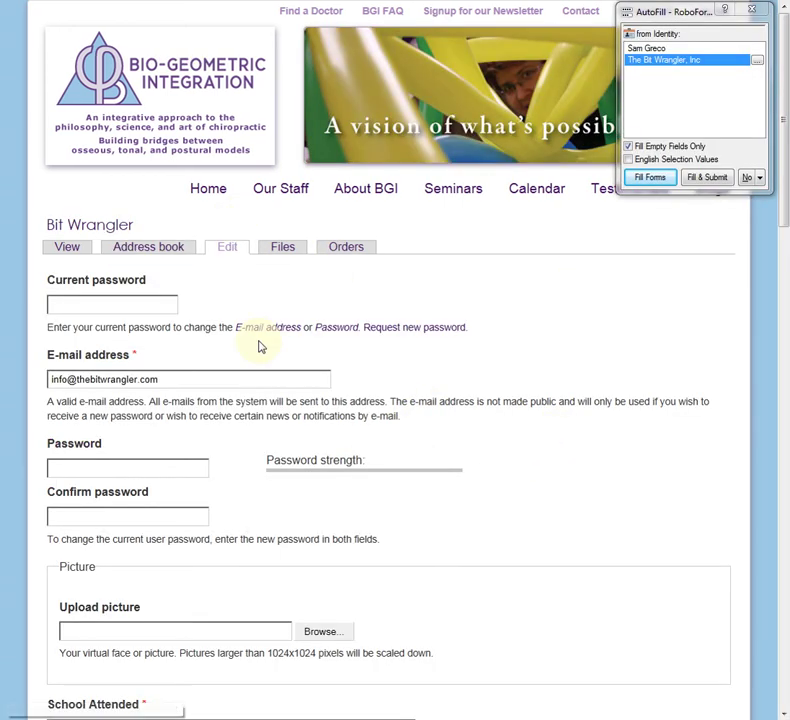
click(752, 9)
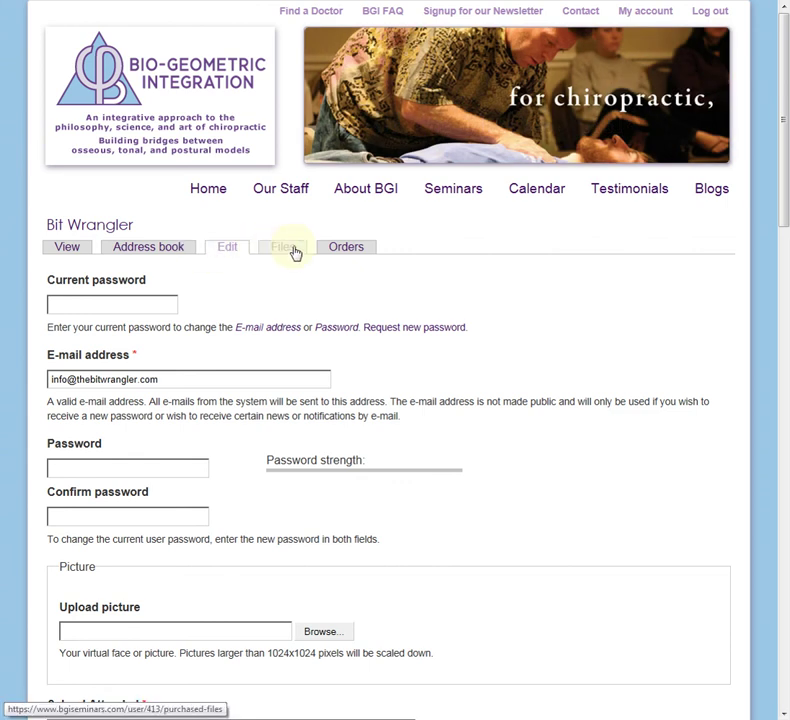
click(295, 252)
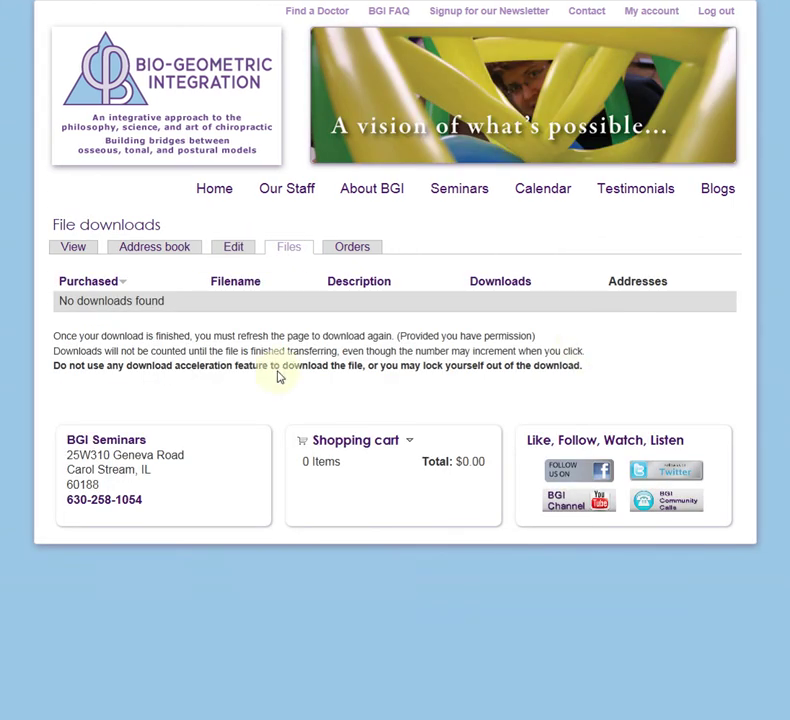